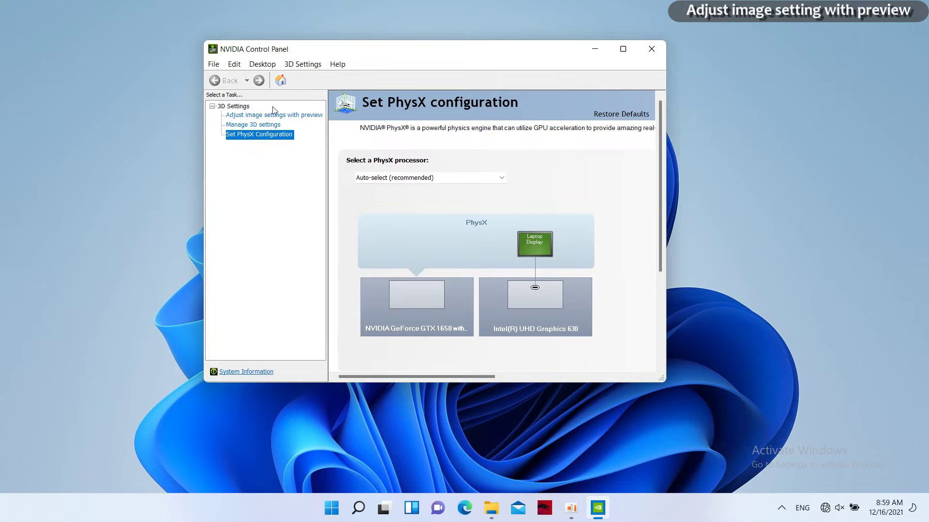
- Open the Adjust image settings with preview page and select the option to use the advanced 3D image settings
left_click(249, 117)
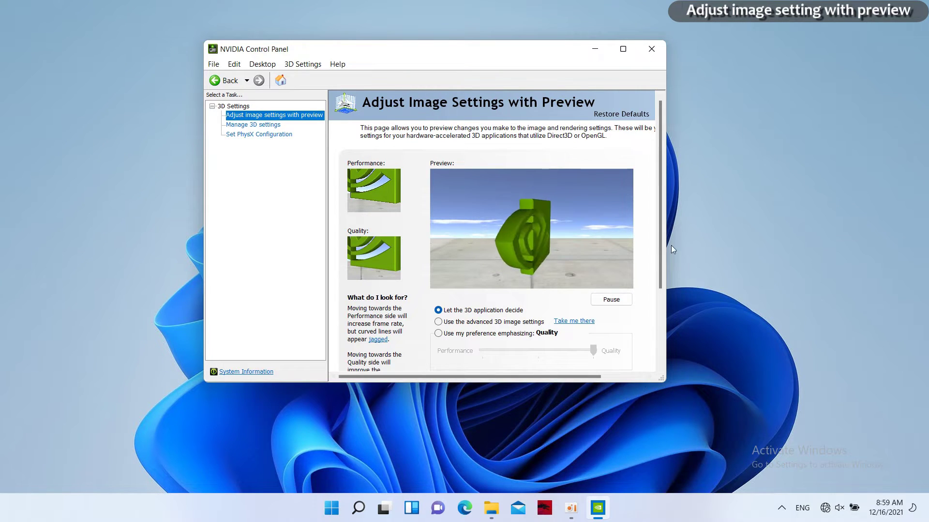
left_click_drag(660, 245, 654, 296)
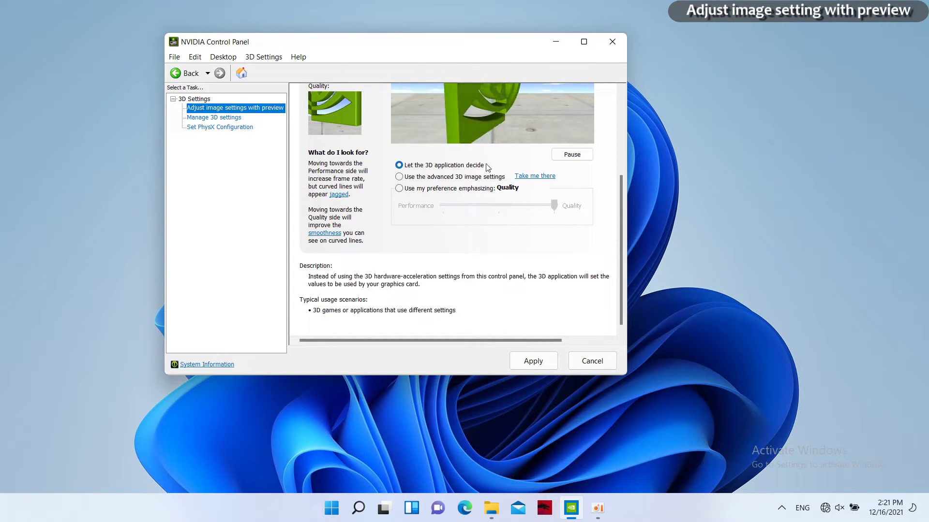
mouse_move(478, 179)
left_click(477, 179)
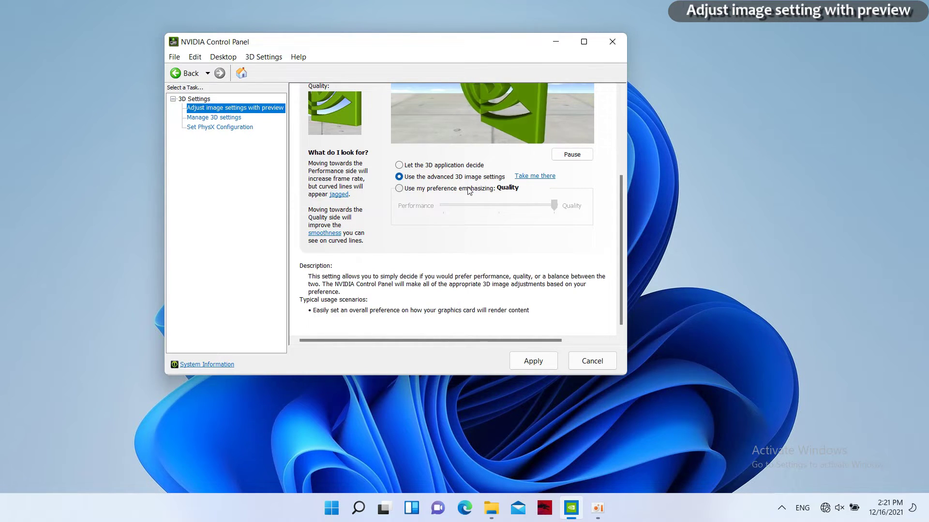
- Switch to using my preference, try the Performance and Balanced emphasis, then set it to Quality and apply the change
left_click(469, 190)
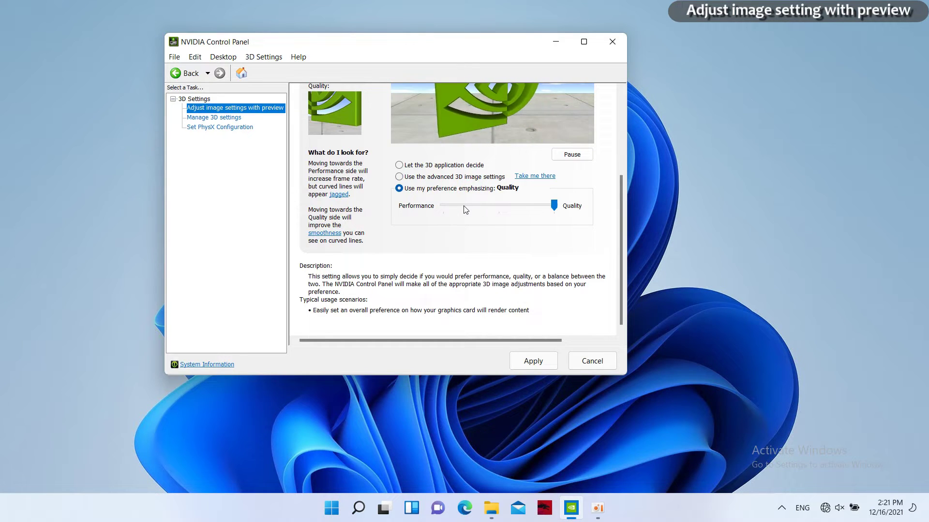
left_click(501, 209)
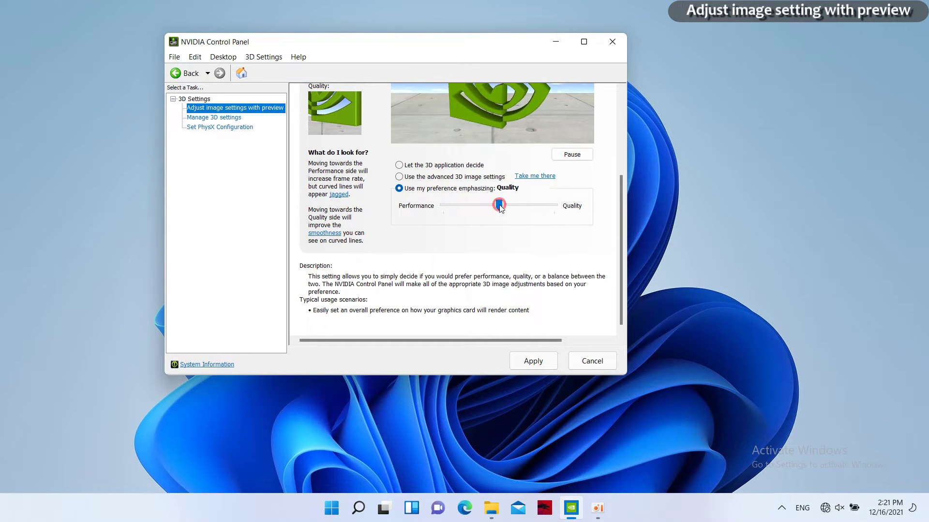
left_click(484, 206)
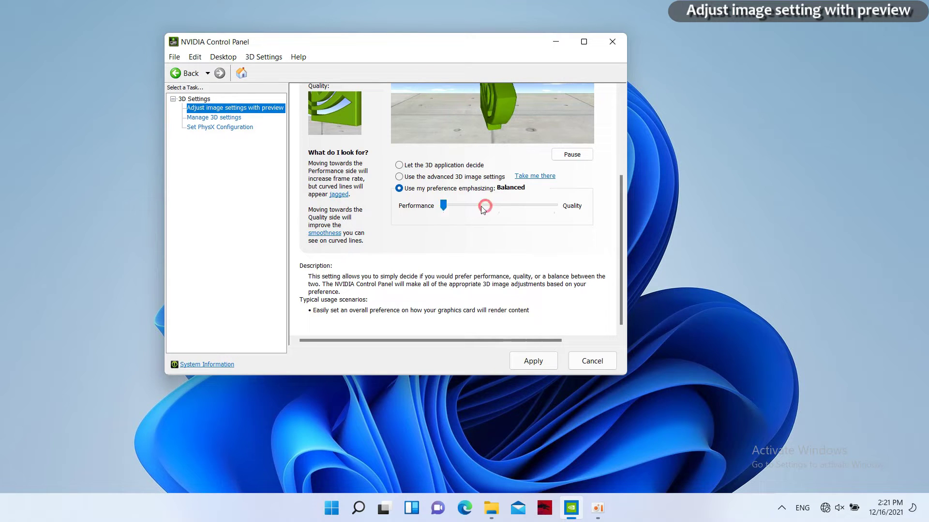
left_click(501, 208)
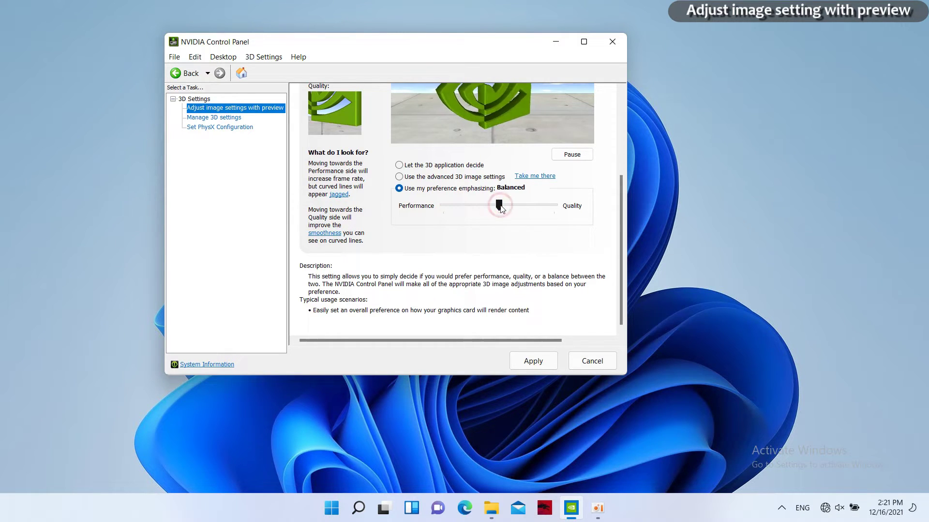
left_click(554, 207)
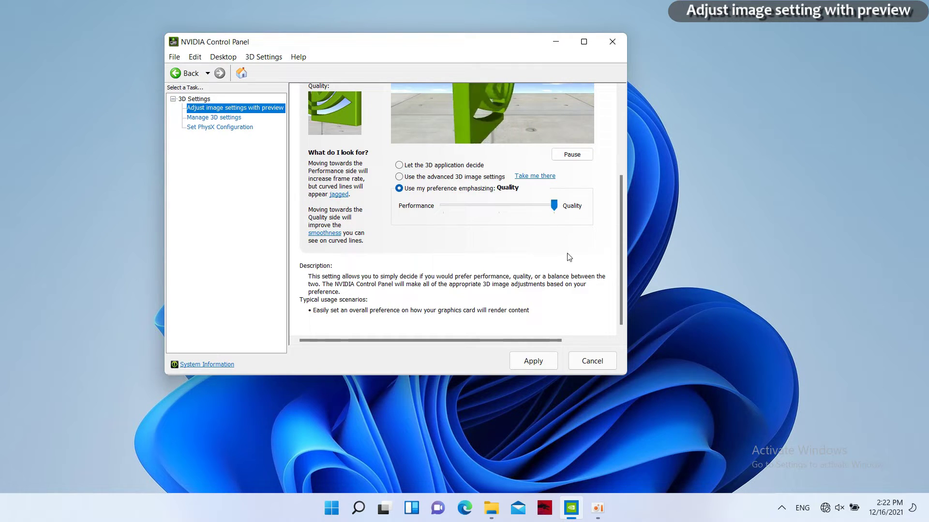
left_click(546, 360)
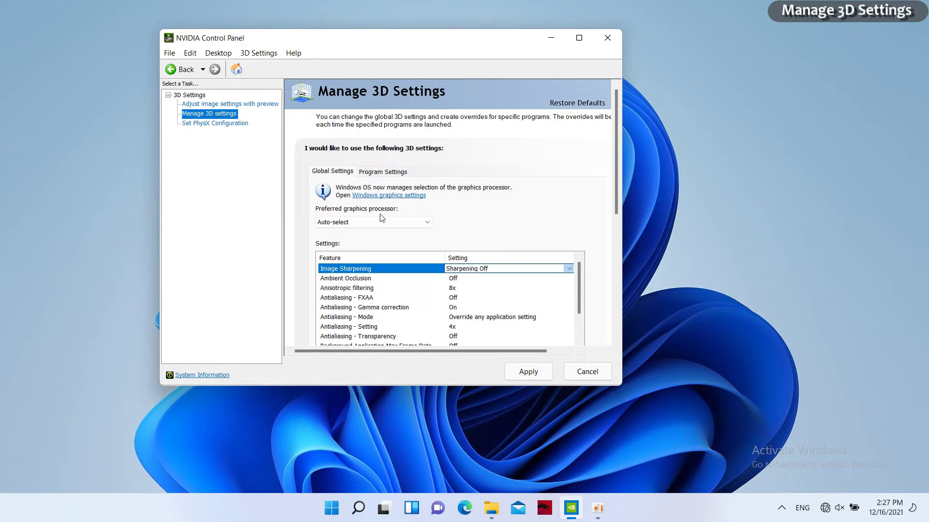
- Review the available choices for the preferred graphics processor in the global 3D settings
left_click_drag(614, 172, 614, 206)
left_click(398, 152)
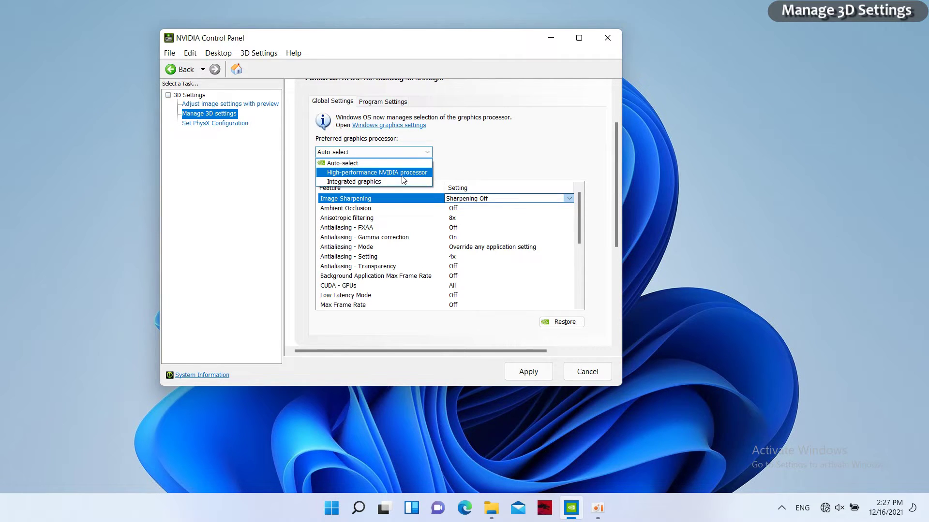
left_click(460, 160)
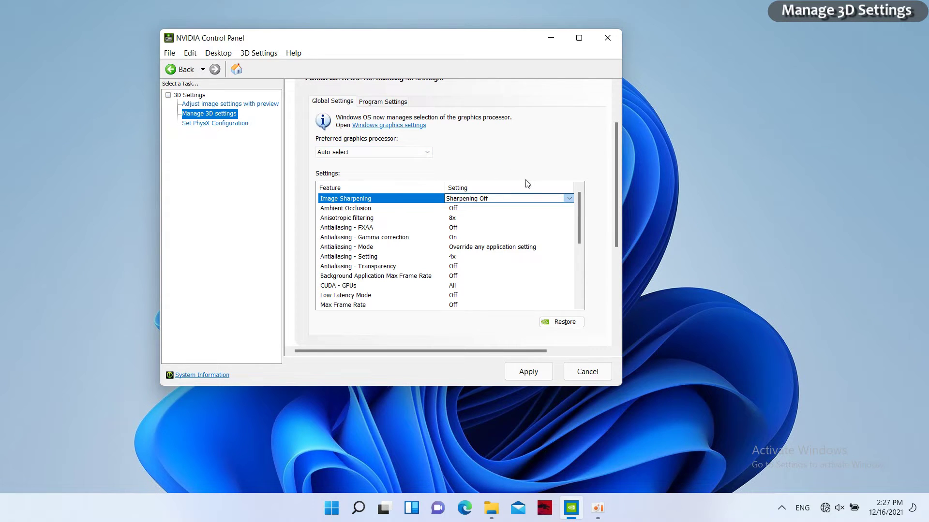
- Examine the remaining global 3D features and the choices offered for Power management mode
left_click_drag(576, 199, 576, 242)
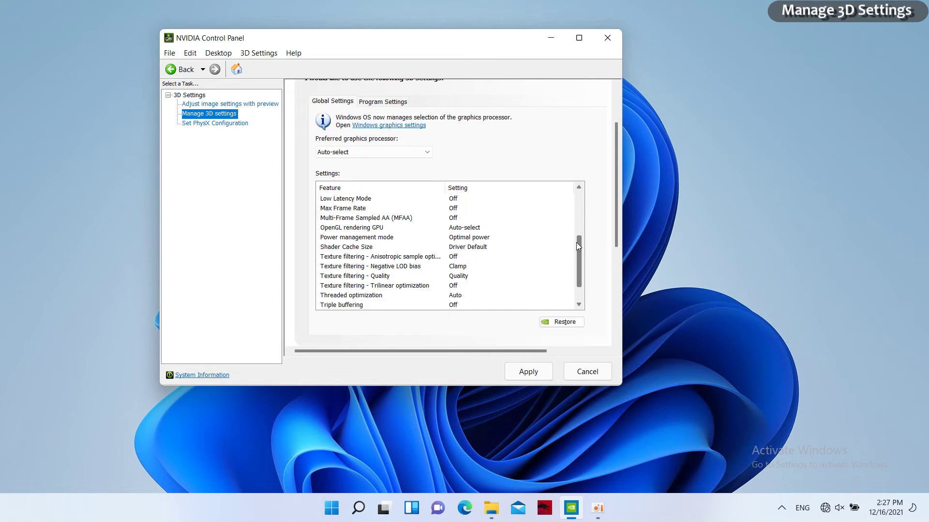
left_click(487, 238)
left_click(487, 238)
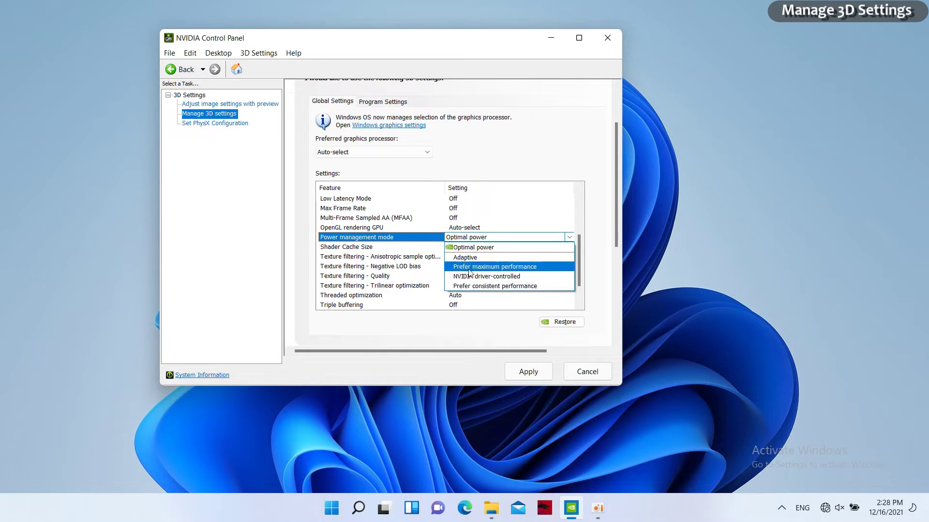
left_click(595, 215)
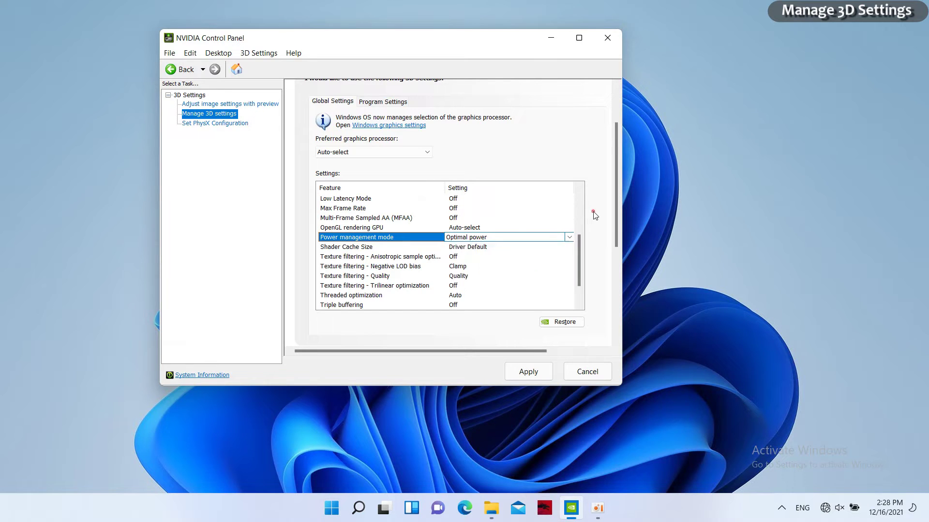
left_click_drag(579, 241, 580, 267)
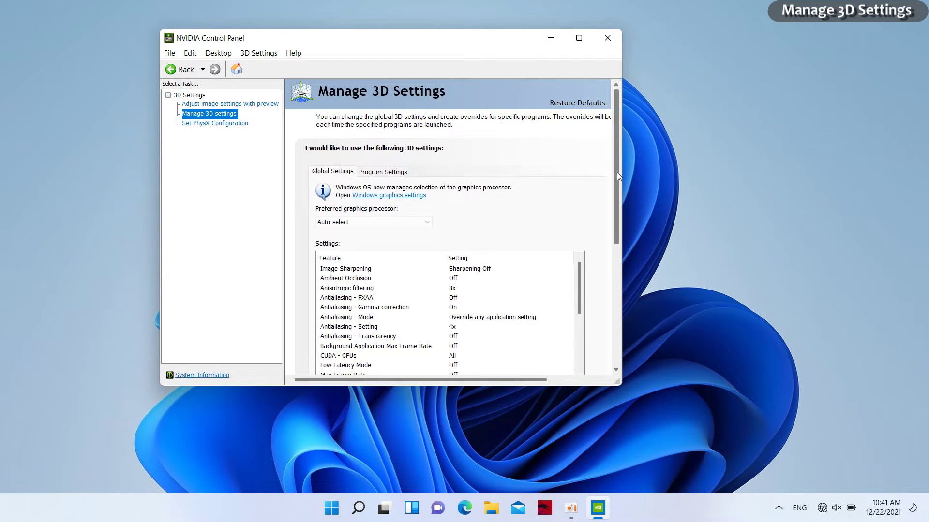
- Switch to the program-specific 3D settings and choose AppPlayer (Bluestacks.exe) as the program to customize
left_click_drag(616, 172, 613, 189)
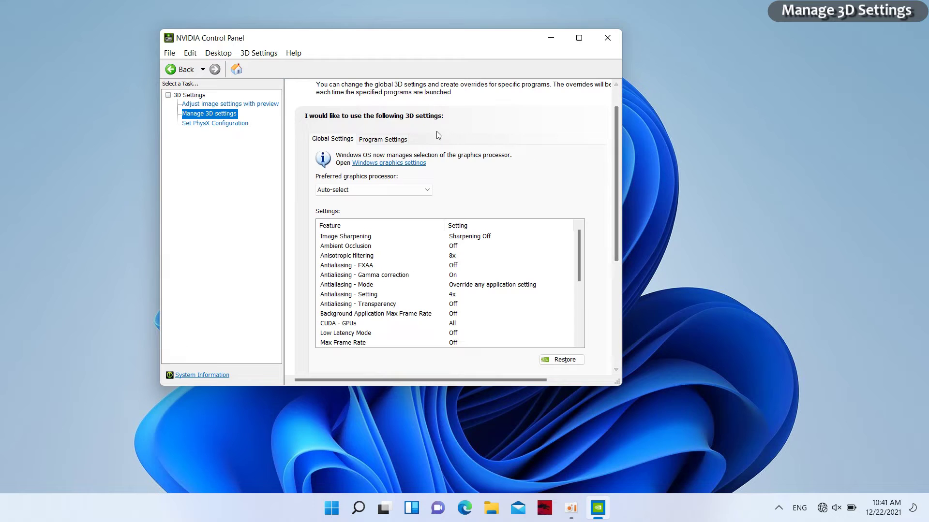
left_click(390, 139)
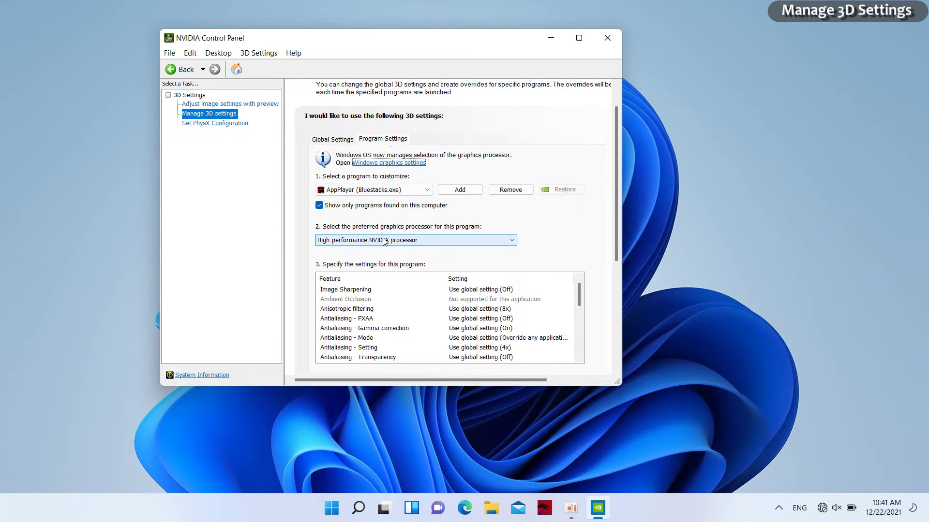
left_click_drag(612, 144, 611, 171)
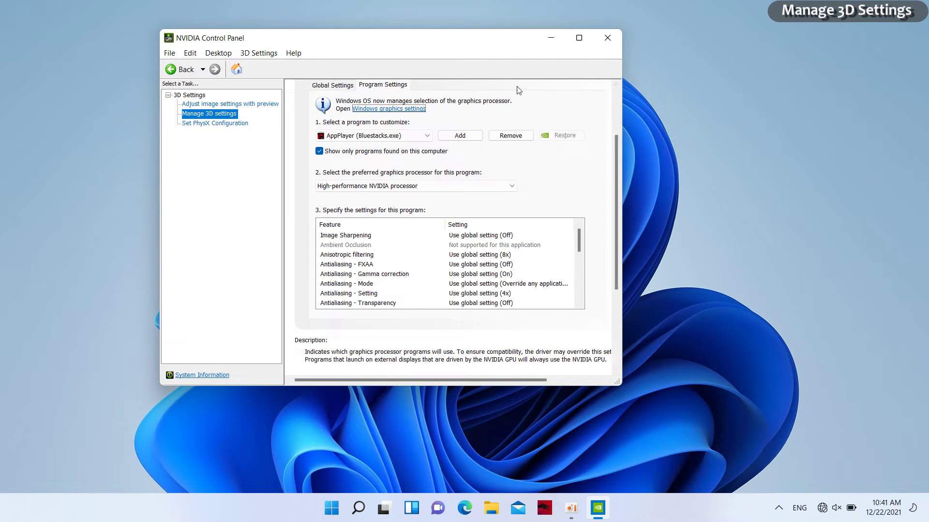
left_click(417, 135)
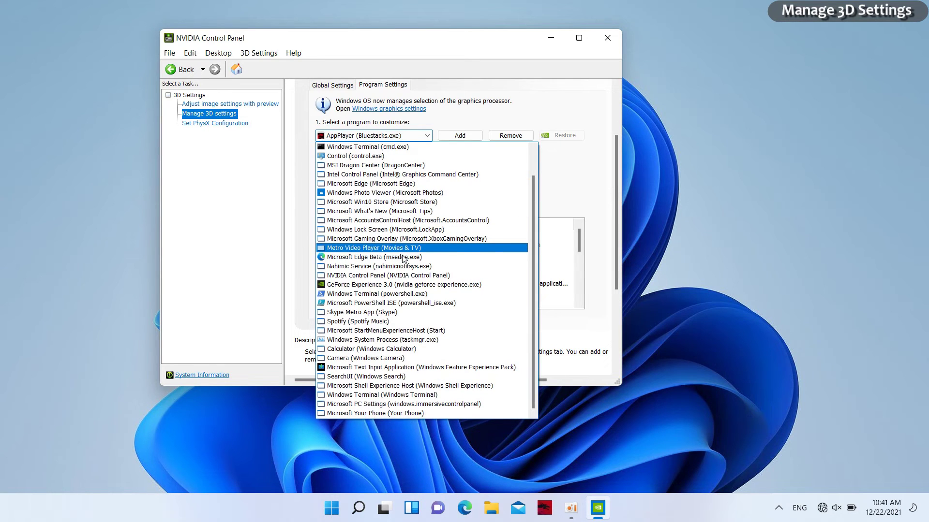
scroll(402, 260, "up", 1)
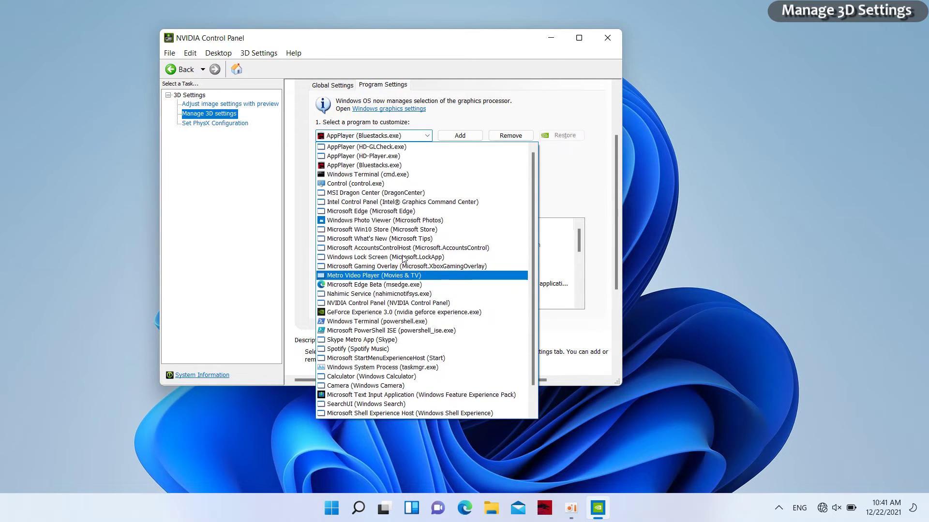
left_click(436, 168)
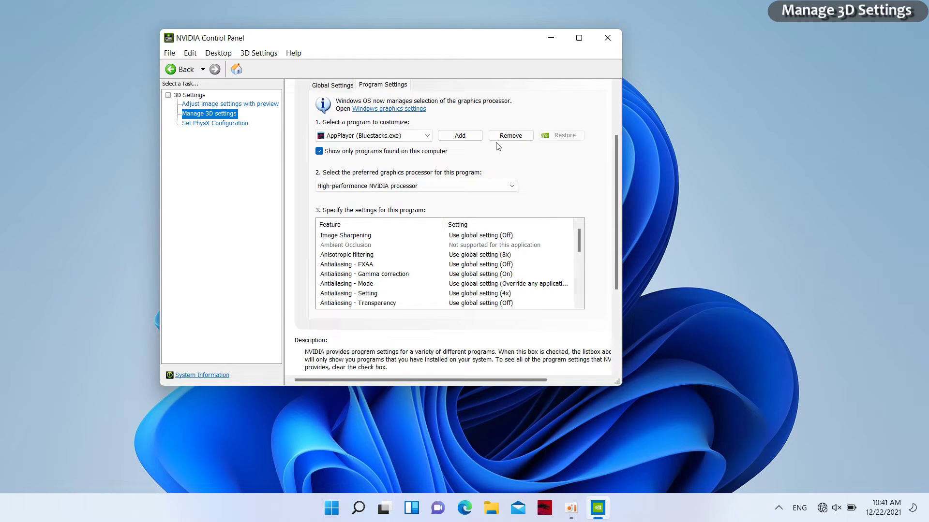
- Set the program's preferred graphics processor to High-performance NVIDIA processor, look through its feature settings, and apply the change
left_click(438, 186)
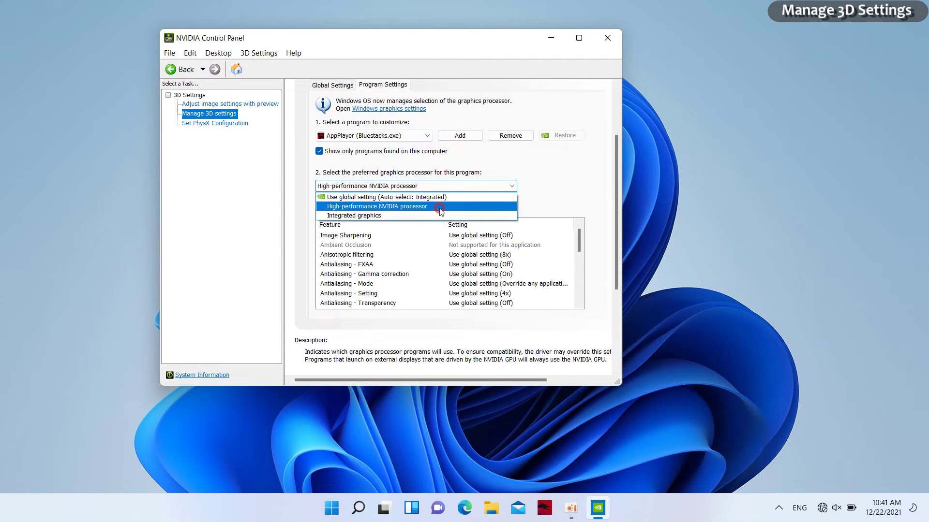
left_click(440, 207)
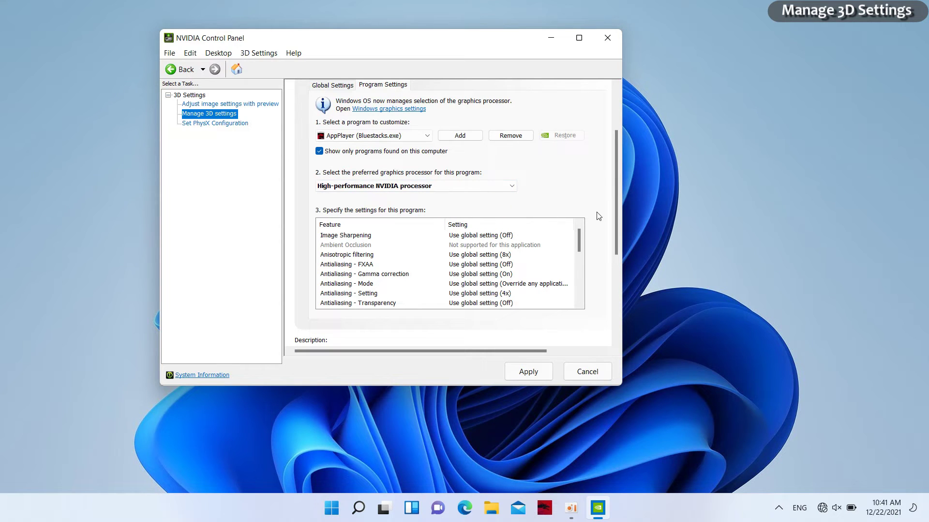
left_click_drag(612, 201, 601, 236)
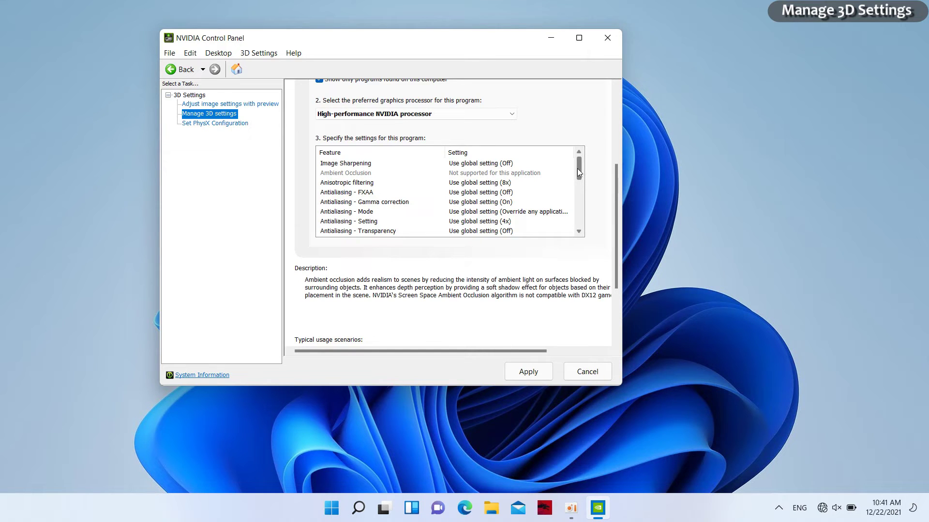
left_click_drag(577, 169, 559, 217)
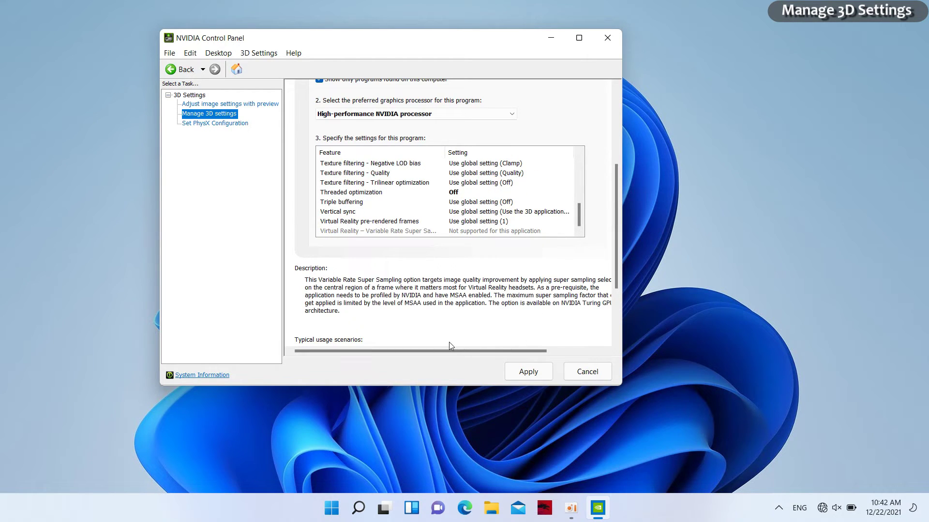
left_click(522, 375)
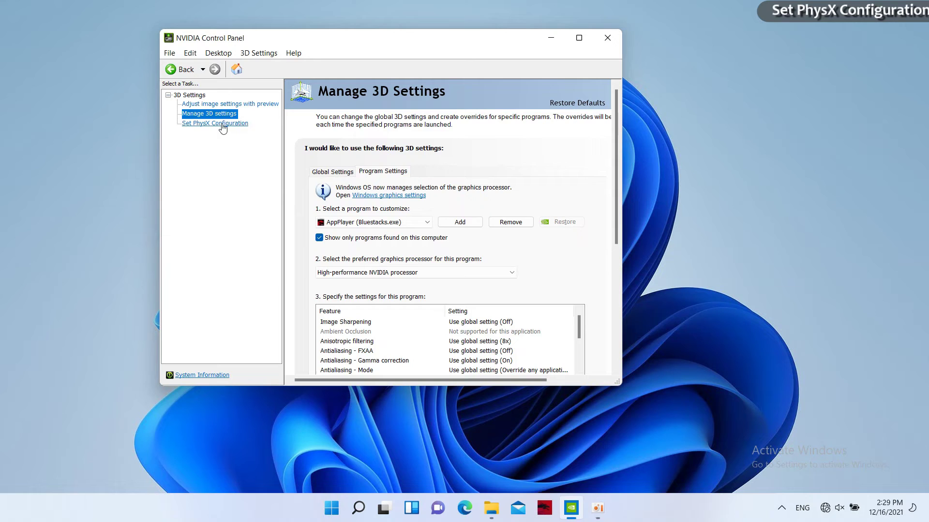
- Open the PhysX configuration page and review the available PhysX processor choices
left_click(223, 127)
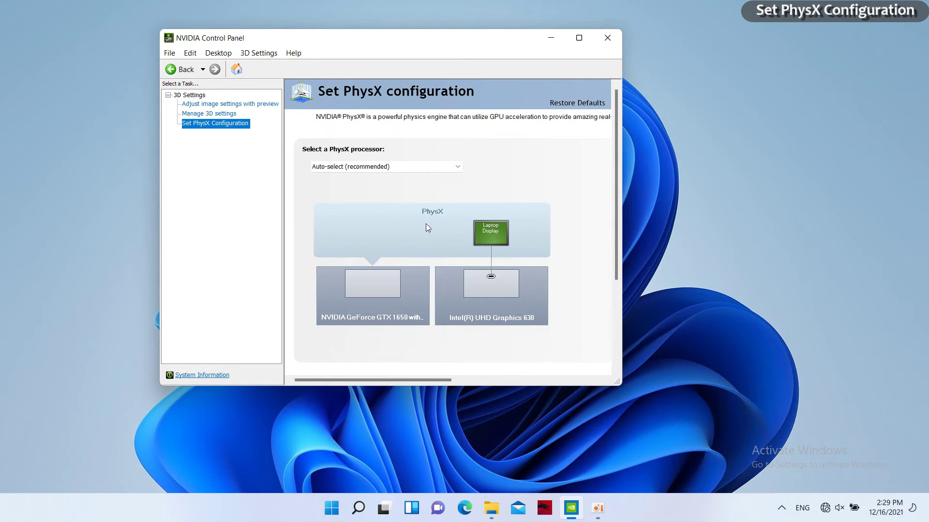
left_click(391, 171)
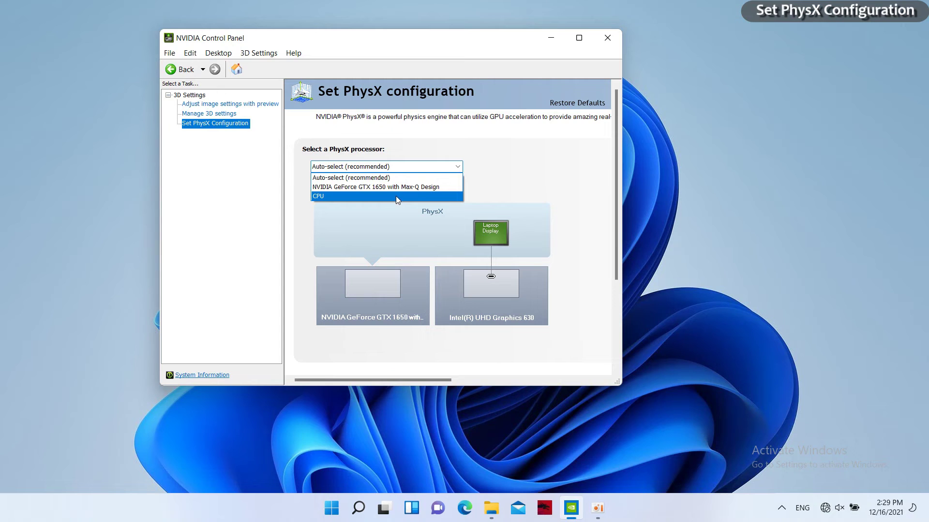
left_click(393, 228)
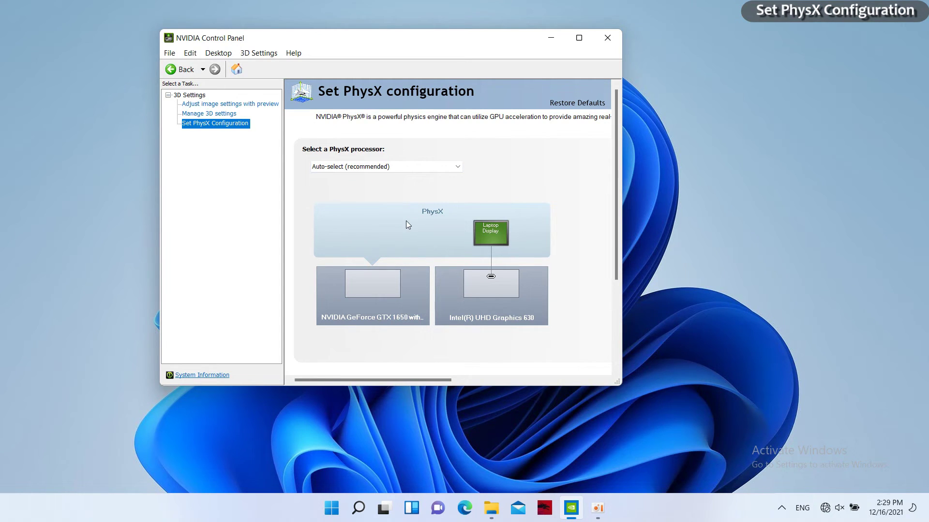
left_click(493, 277)
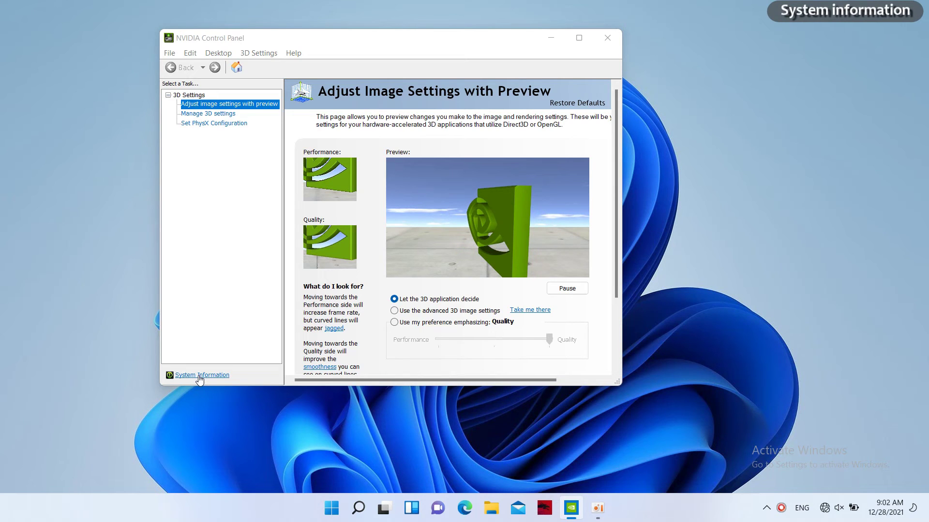
- Open the system information and examine the display details of the graphics card, from driver version to part number
left_click(199, 376)
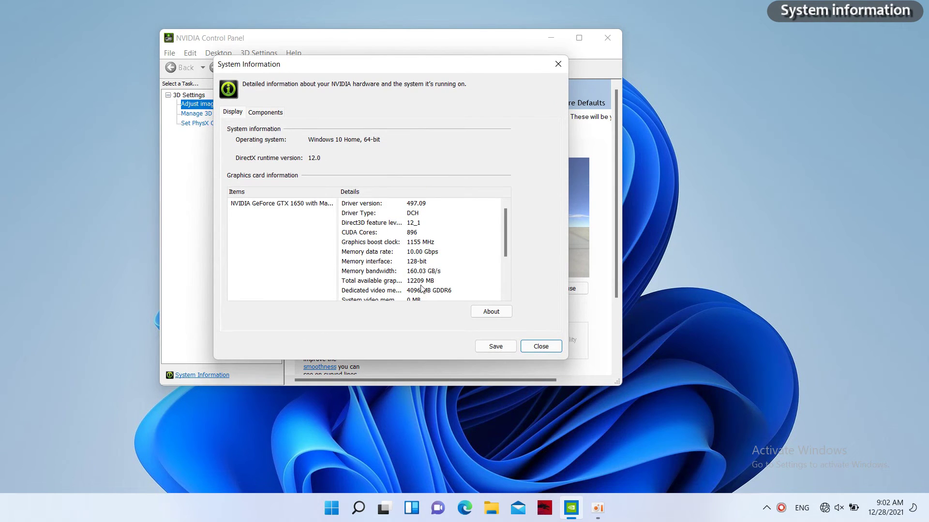
scroll(420, 289, "down", 1)
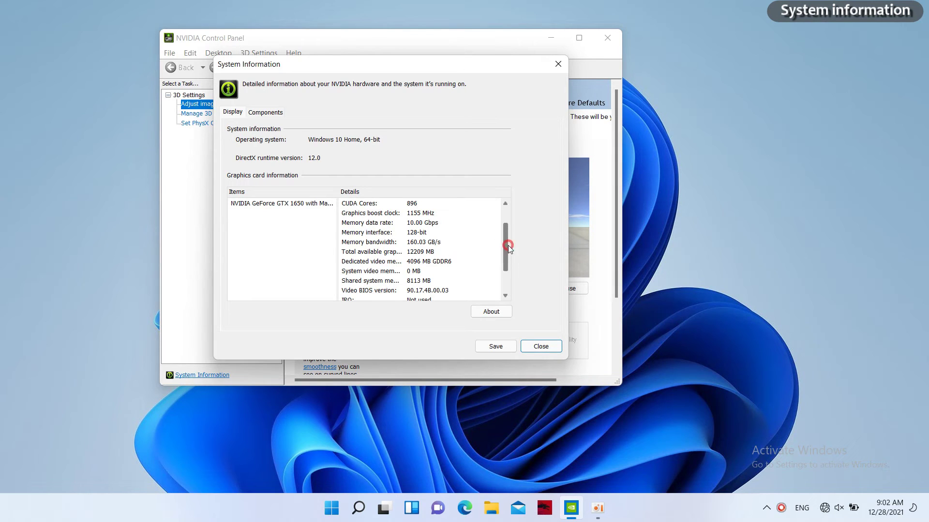
left_click_drag(506, 244, 507, 215)
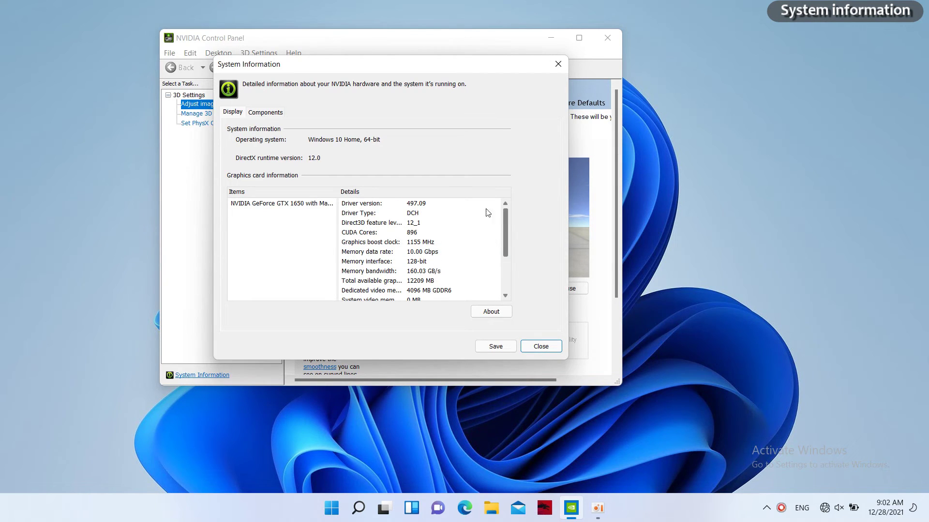
left_click(420, 205)
left_click_drag(506, 228, 502, 263)
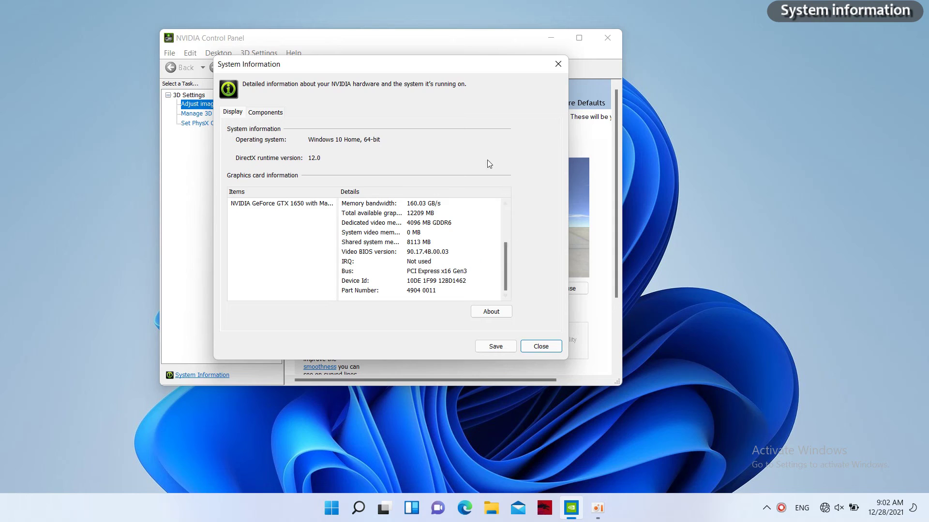
- Examine the list of NVIDIA component files and their versions in the system information
left_click(271, 114)
scroll(331, 257, "down", 1)
scroll(331, 256, "down", 1)
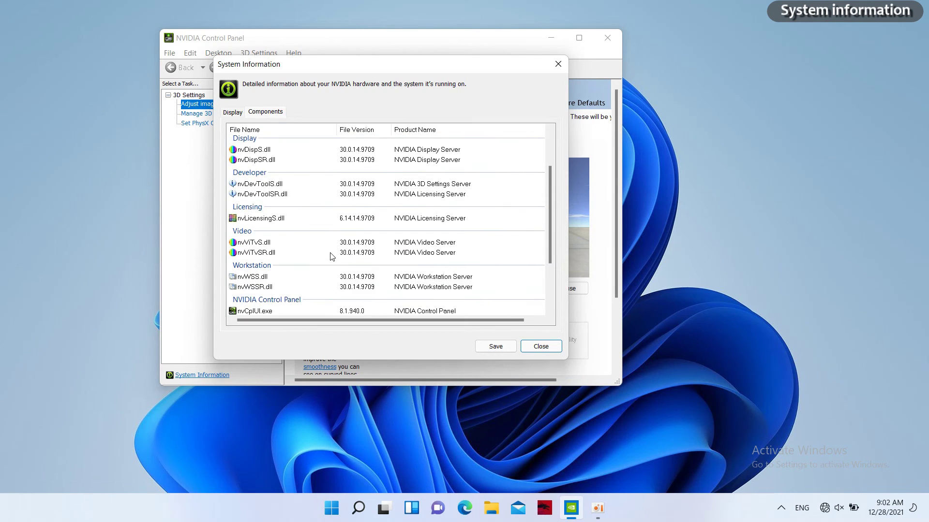
- Review the remaining component files through the end of the NVIDIA Control Panel group, including the Video and Workstation entries
scroll(331, 257, "down", 3)
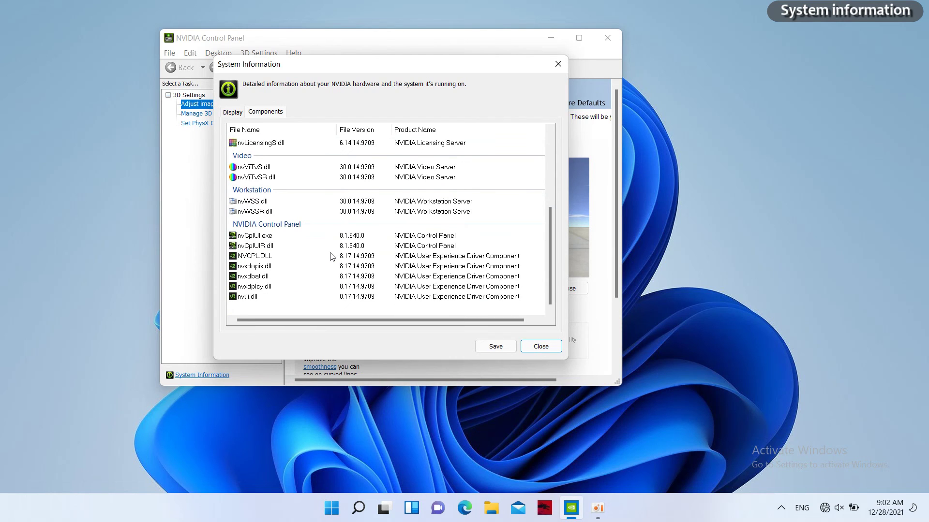
scroll(331, 256, "up", 2)
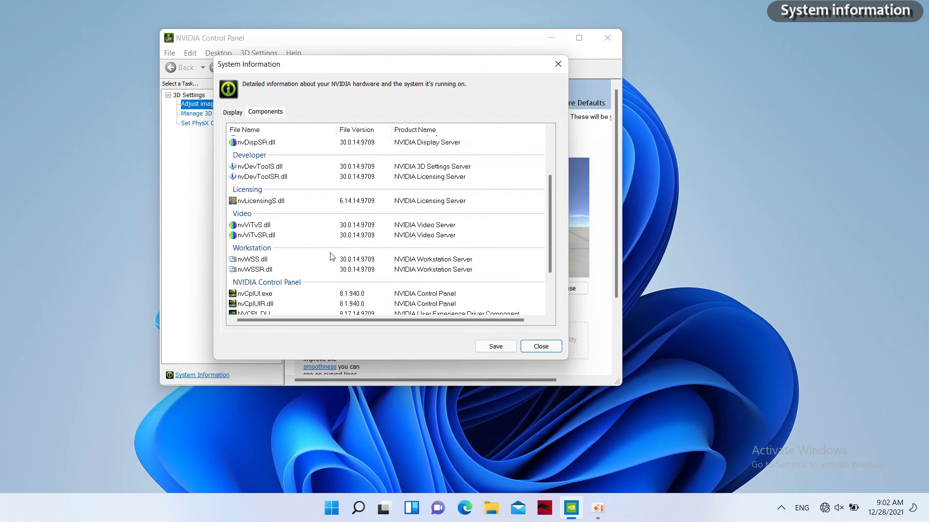
scroll(330, 256, "up", 1)
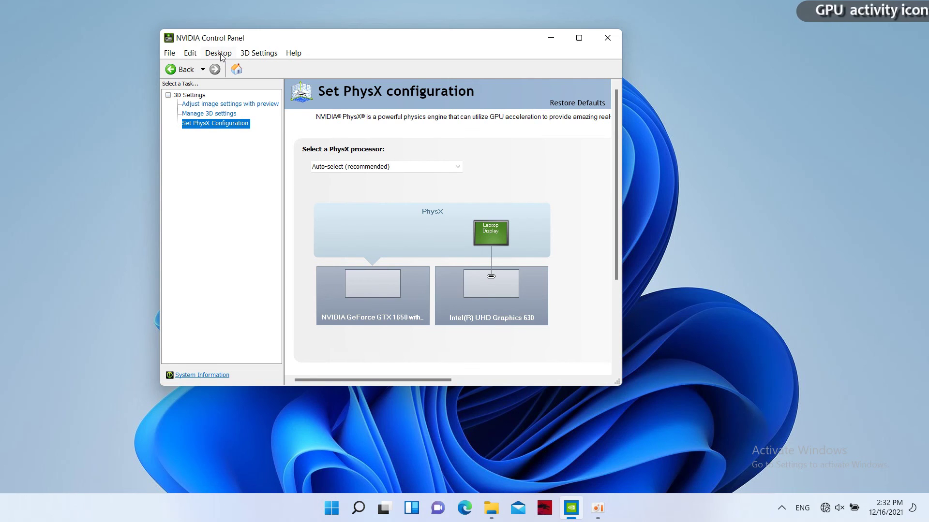
- Enable the GPU activity icon in the notification area and use it to check which applications run on the NVIDIA GPU
left_click(220, 54)
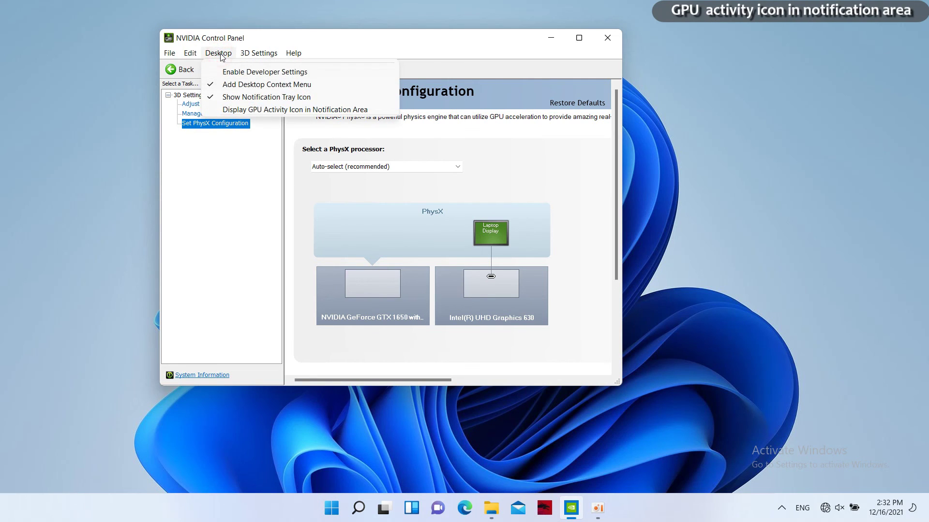
left_click(226, 112)
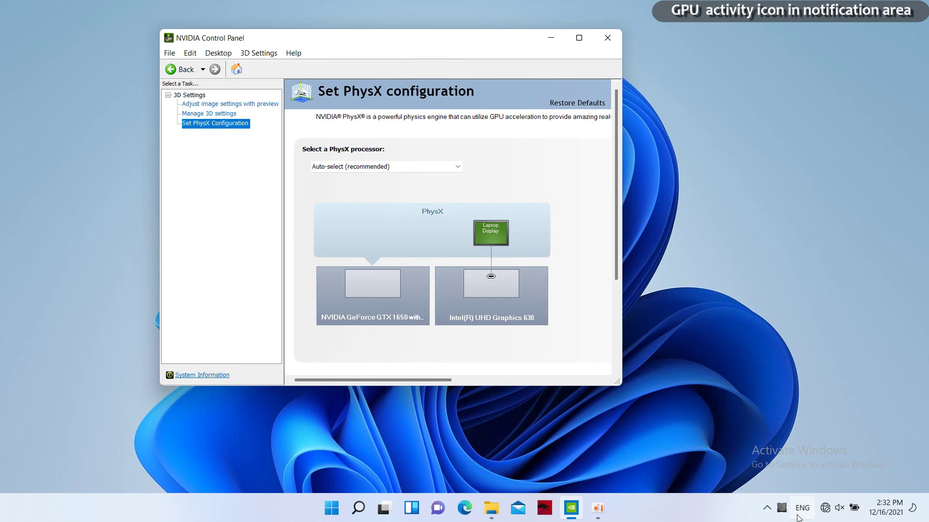
left_click(782, 508)
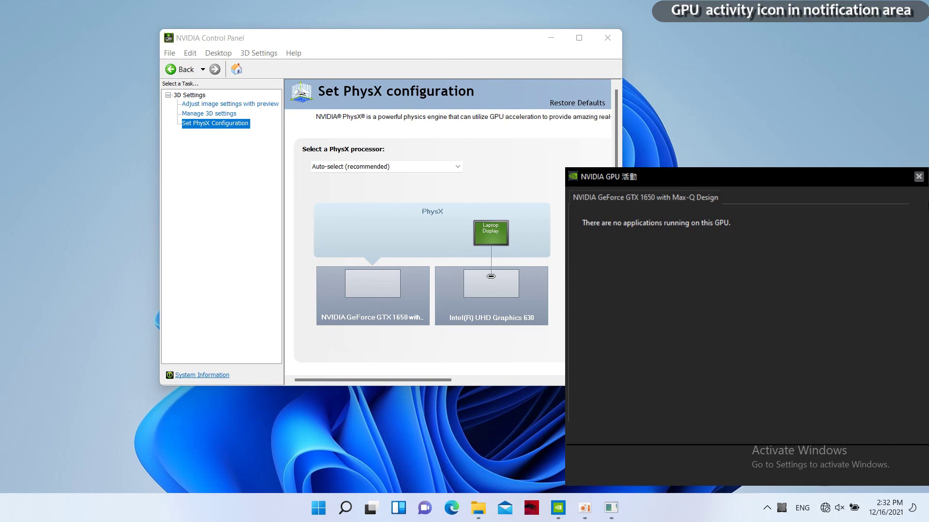
left_click(919, 177)
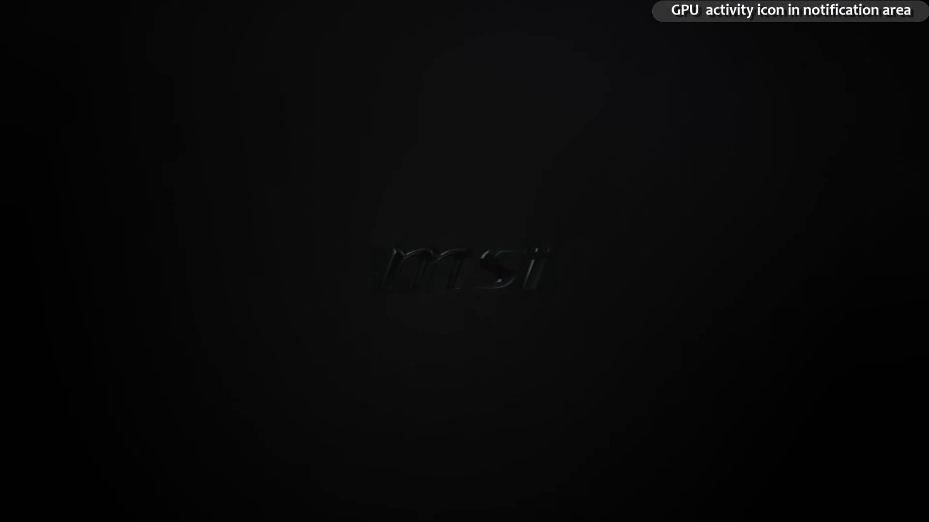